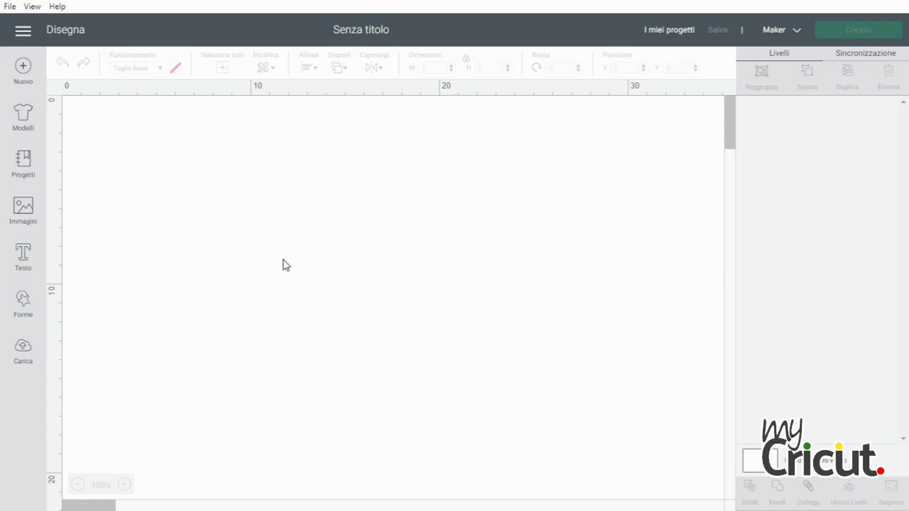
Search the image library for "unicorn face mask" and select the purple unicorn with small stars around it
left_click(19, 217)
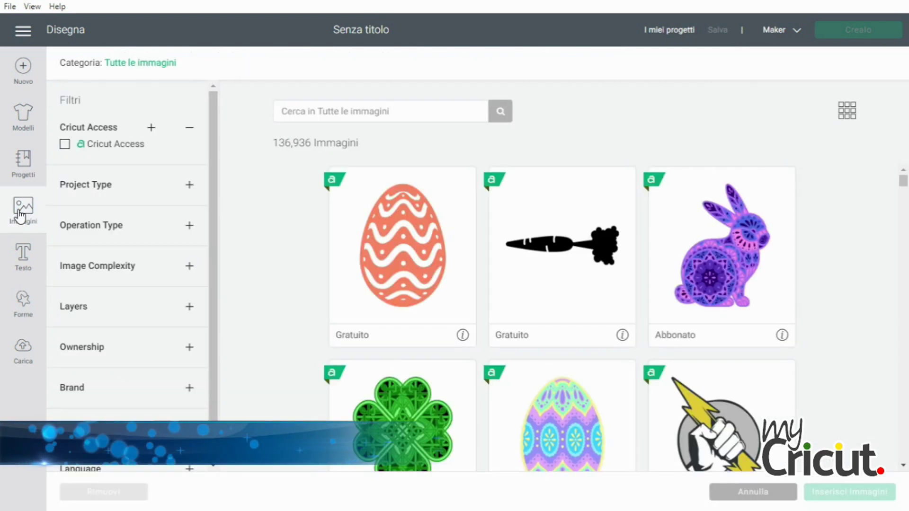
left_click(329, 110)
type("unicorn")
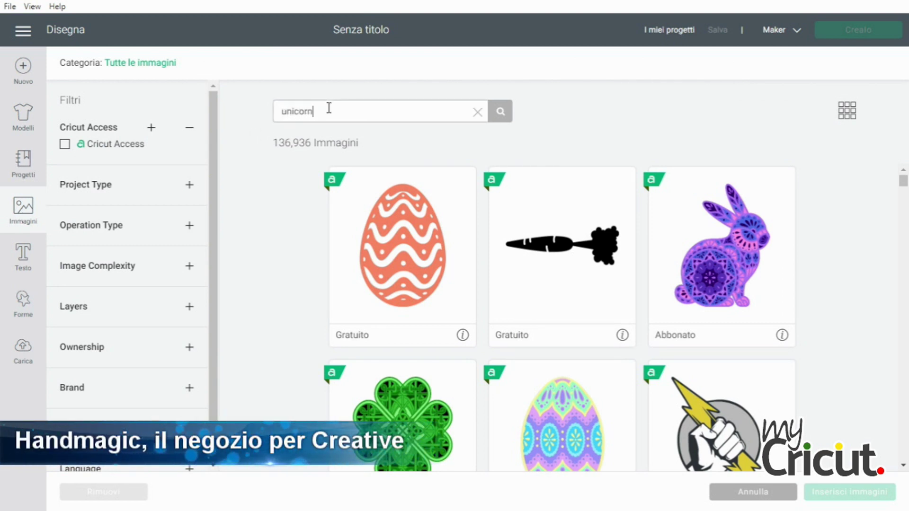
type(" face mask")
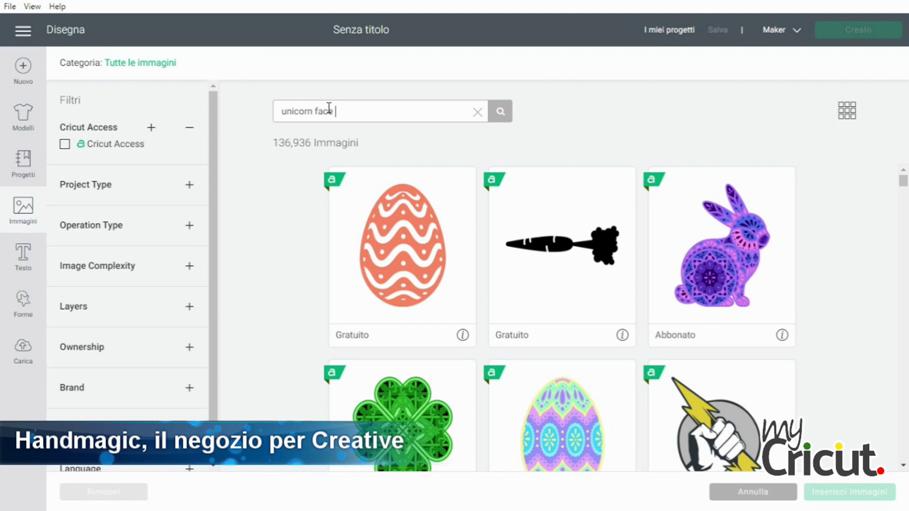
left_click(502, 112)
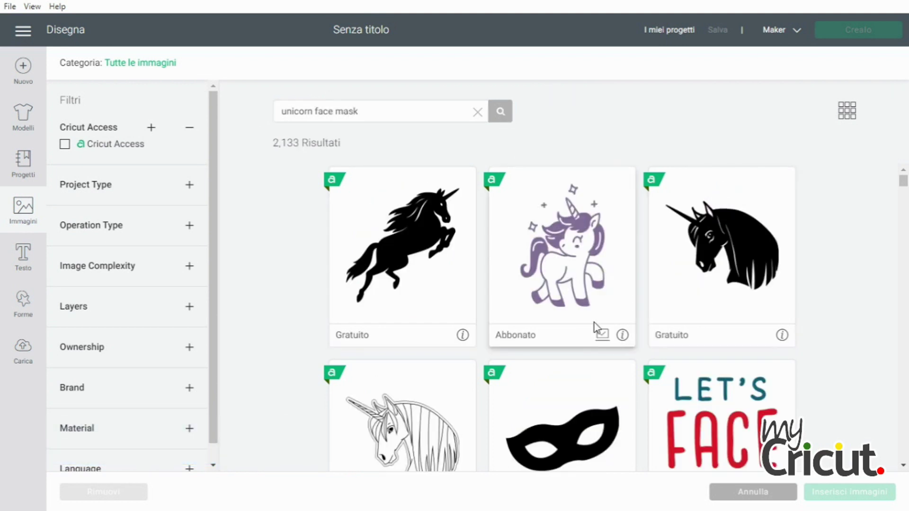
left_click(565, 264)
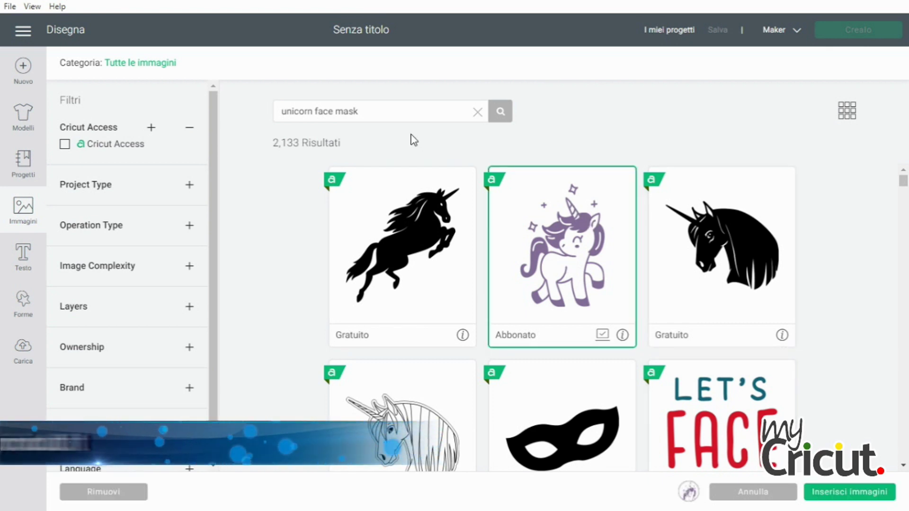
Search the images for "sparkle unicorn", select the "You are better than unicorns & sparkles" lettering and insert both chosen images
triple_click(386, 114)
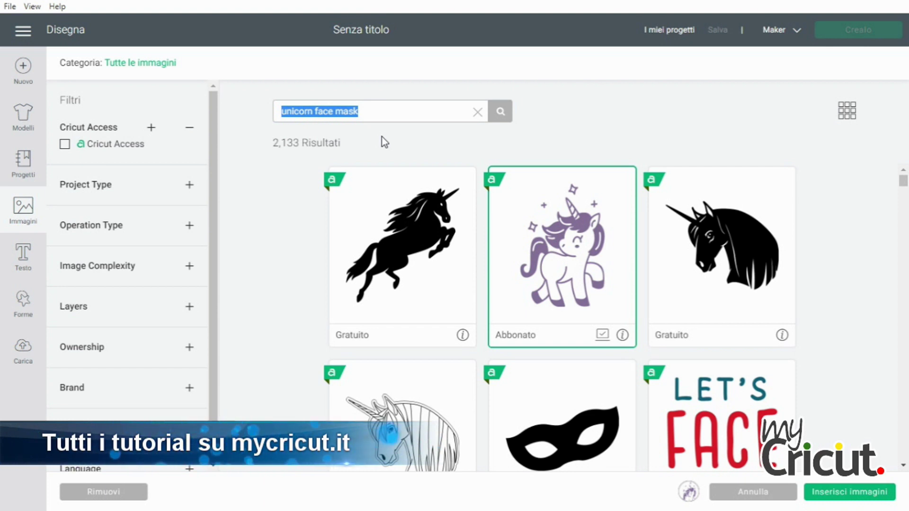
type("sparkle unic")
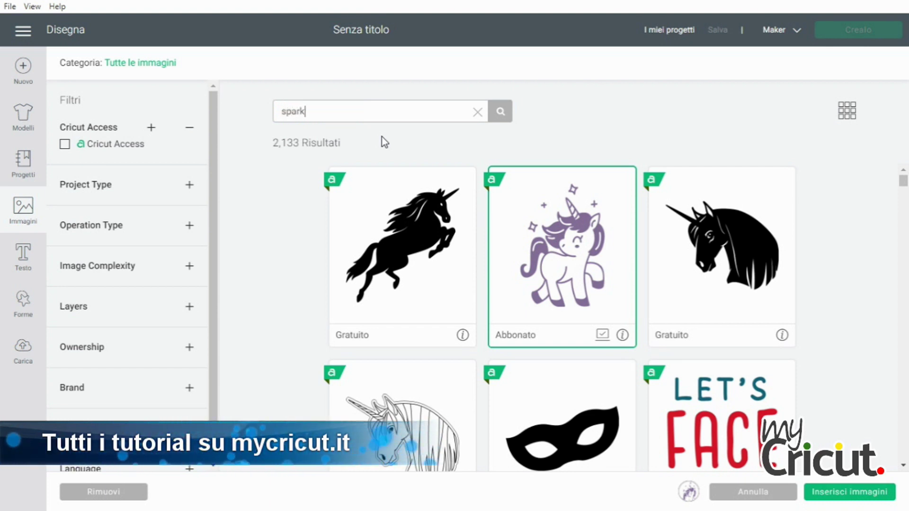
type("or")
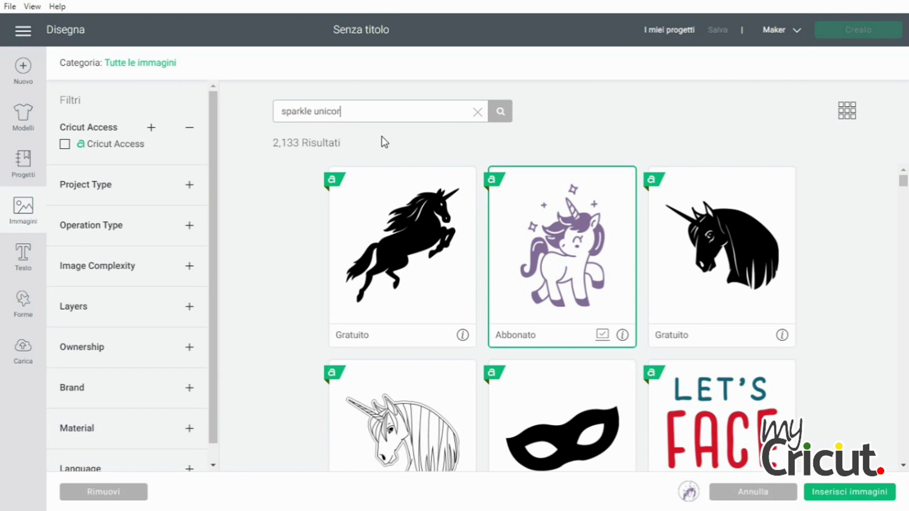
type("n")
left_click(500, 113)
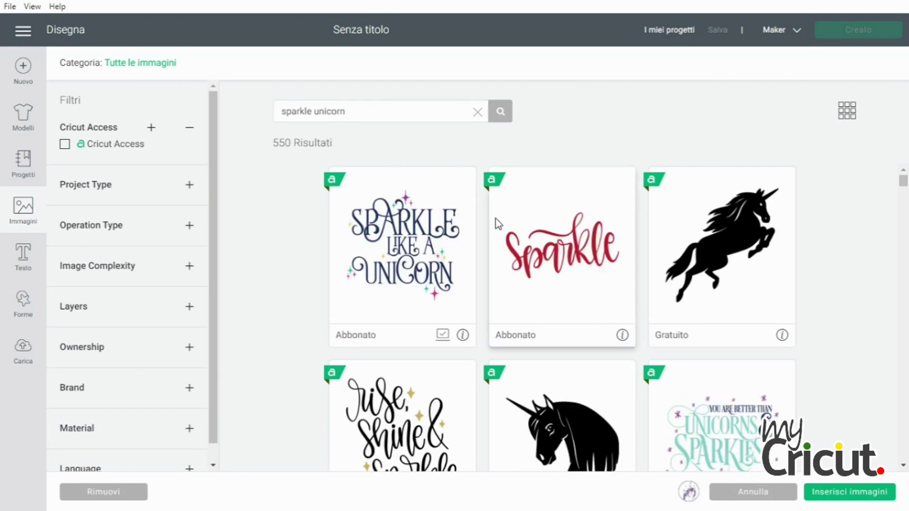
left_click(745, 423)
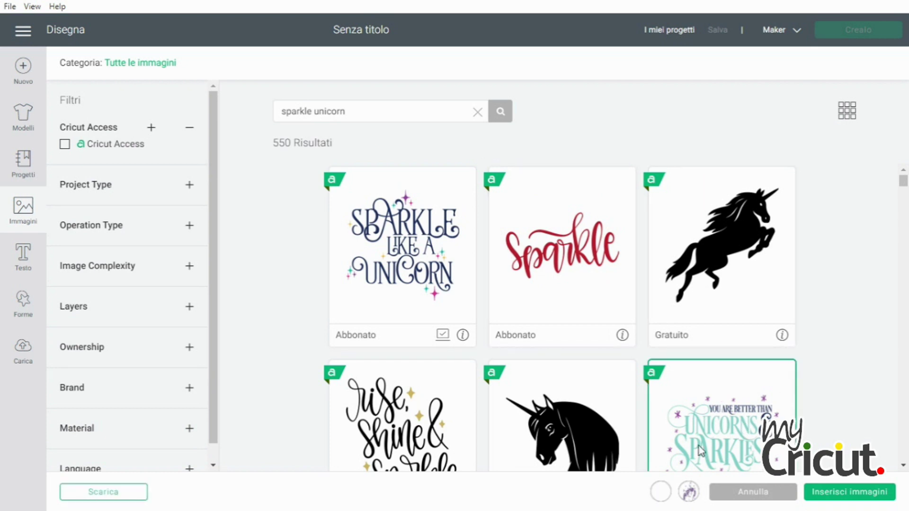
left_click(831, 500)
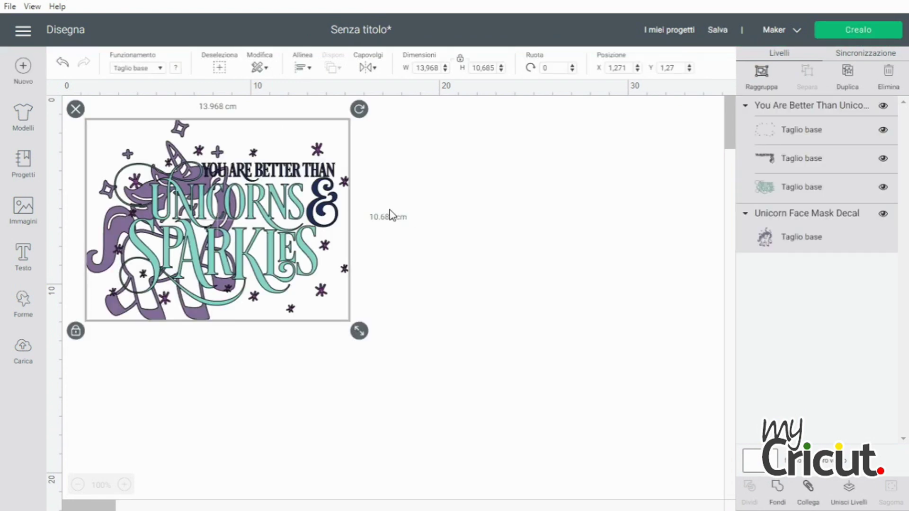
Separate the two overlapping images on the canvas, placing the unicorn to the left of the lettering
left_click_drag(287, 249, 455, 382)
left_click(184, 240)
left_click_drag(184, 241, 187, 244)
left_click_drag(291, 275, 447, 187)
left_click_drag(219, 263, 312, 278)
Change the unicorn's material colour to black
left_click(175, 68)
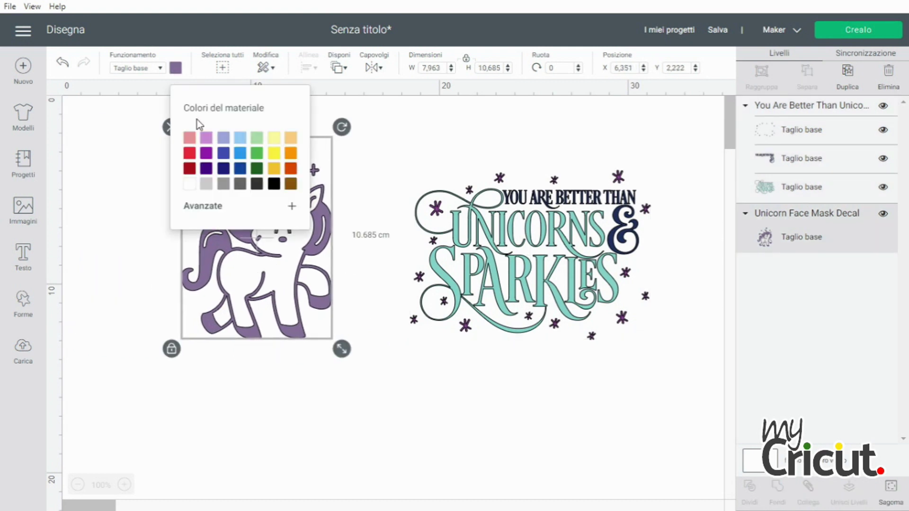
left_click(274, 185)
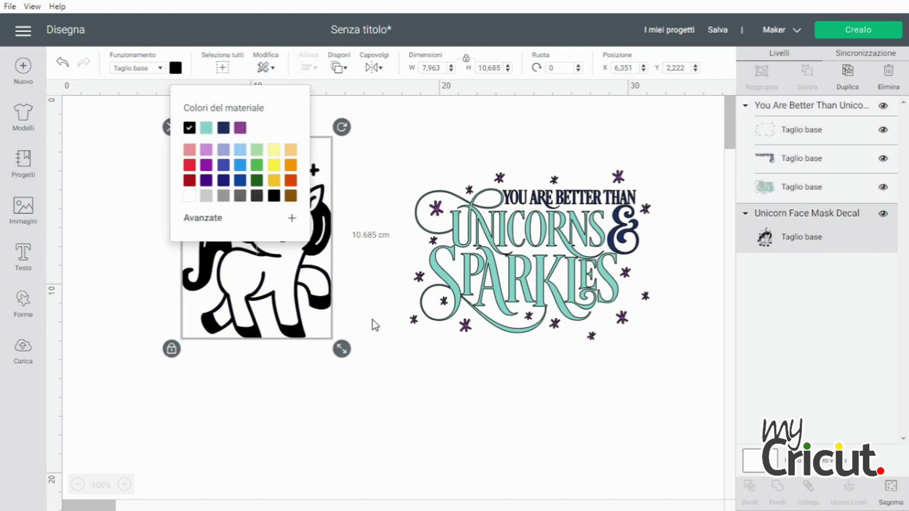
left_click(368, 316)
left_click(313, 272)
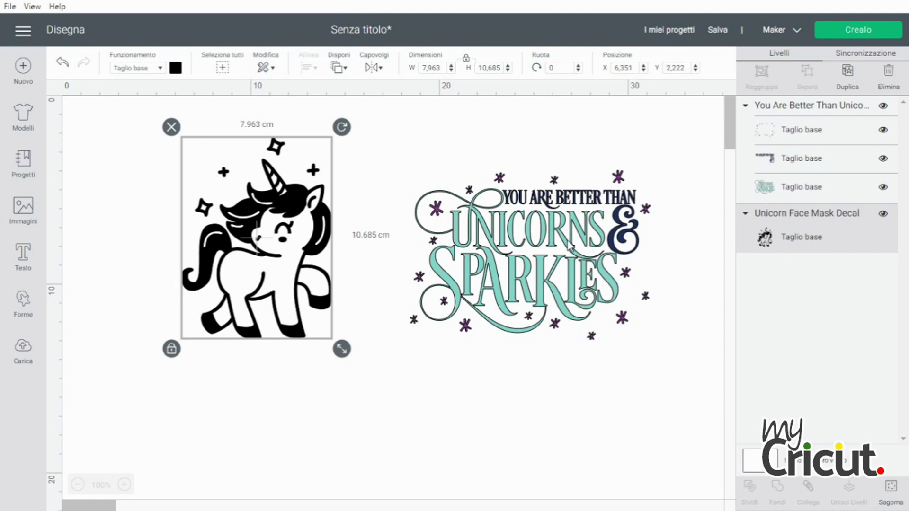
Move the lettering closer to the unicorn and recolour its teal, navy and purple layers black
left_click_drag(570, 247, 517, 240)
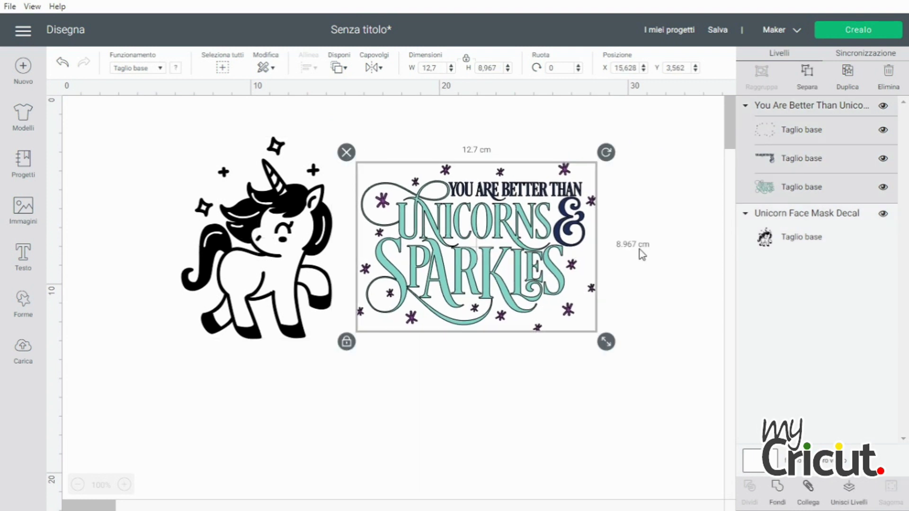
left_click(782, 194)
left_click(176, 68)
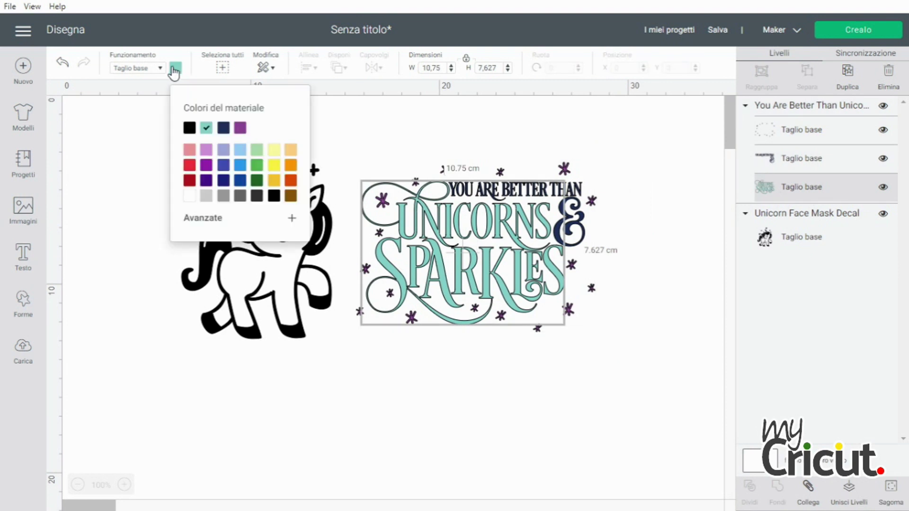
left_click(189, 130)
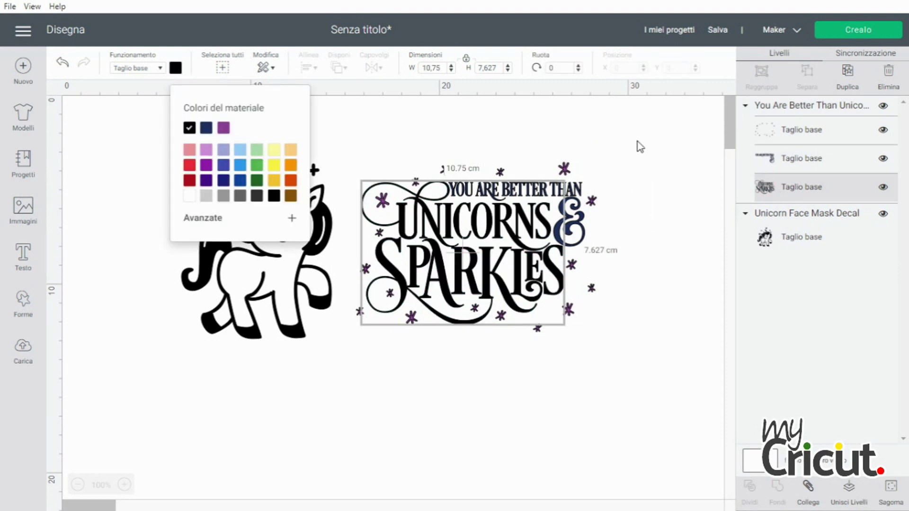
left_click(782, 167)
left_click(189, 128)
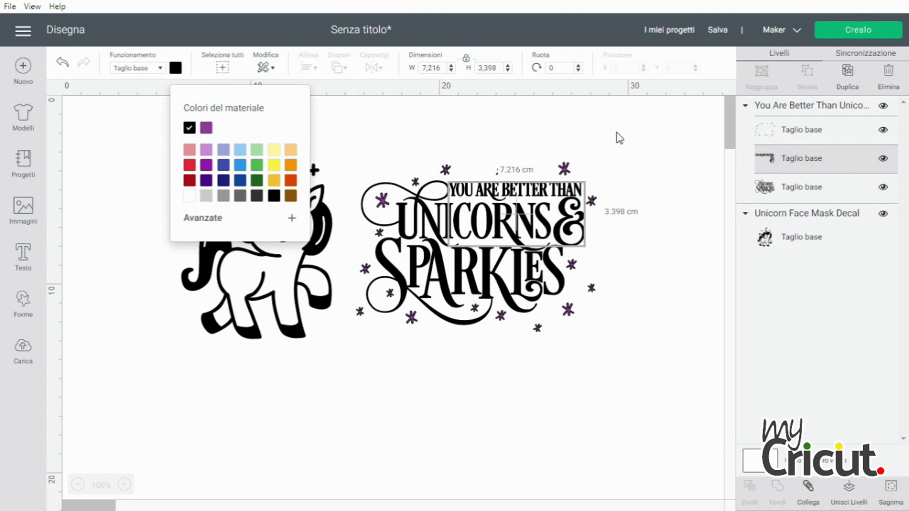
left_click(763, 132)
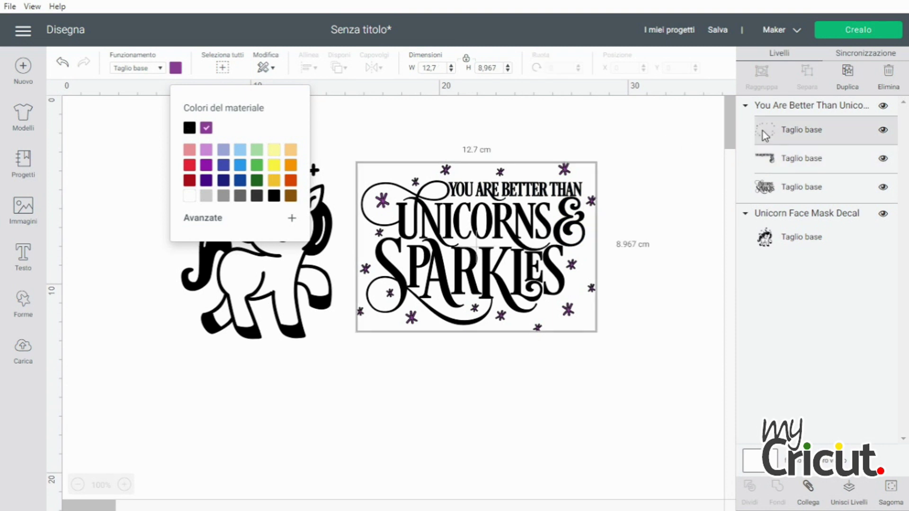
left_click(189, 128)
left_click(472, 381)
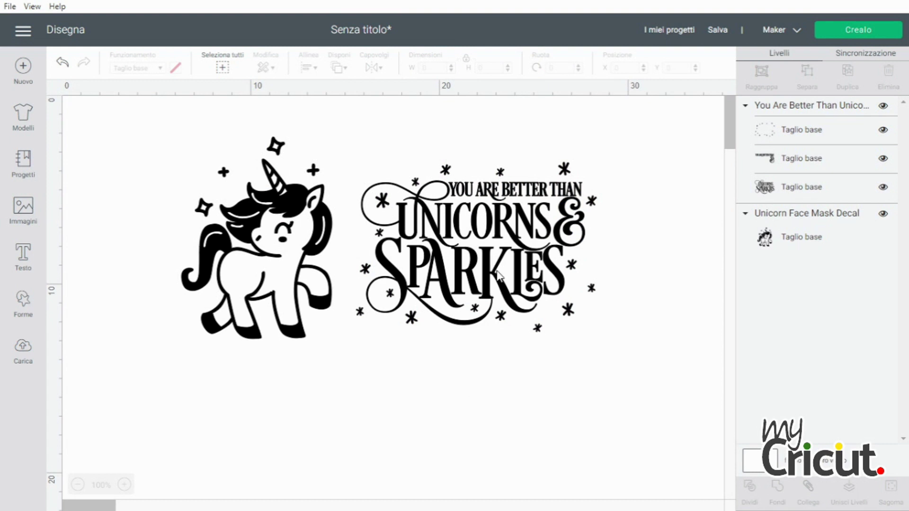
Select the unicorn and the lettering together and set their overall width to 21 cm, keeping the proportions
left_click_drag(116, 118, 656, 362)
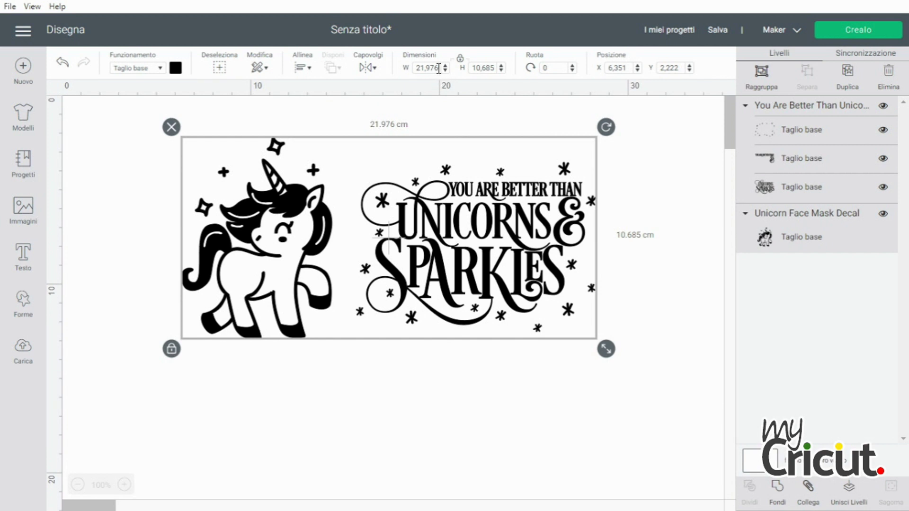
left_click(423, 68)
type("20")
key("BackSpace")
type("1")
key("Return")
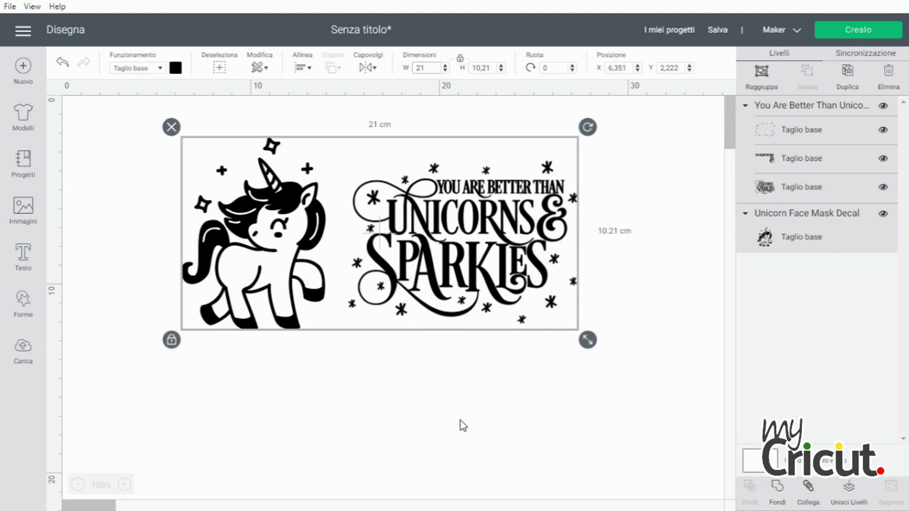
Attach the unicorn and the lettering to each other so they keep their arrangement for cutting
left_click(457, 407)
left_click(455, 299)
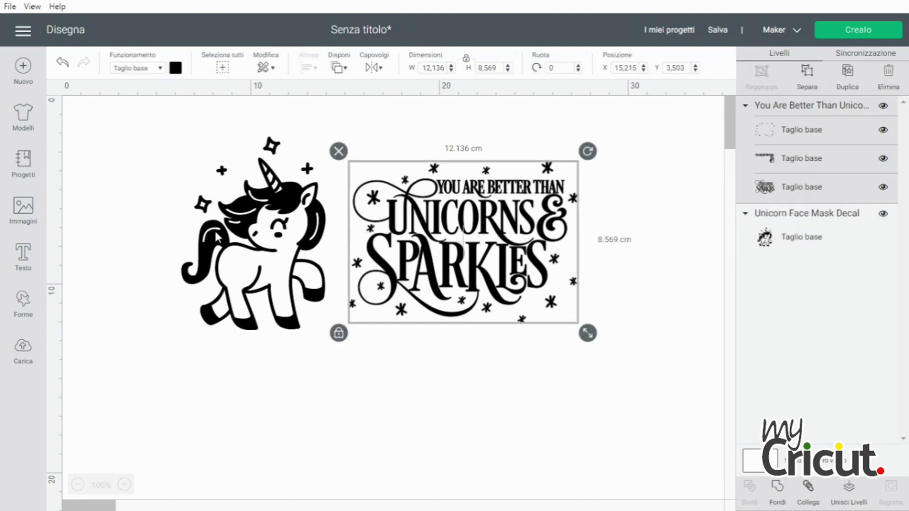
left_click_drag(124, 125, 581, 353)
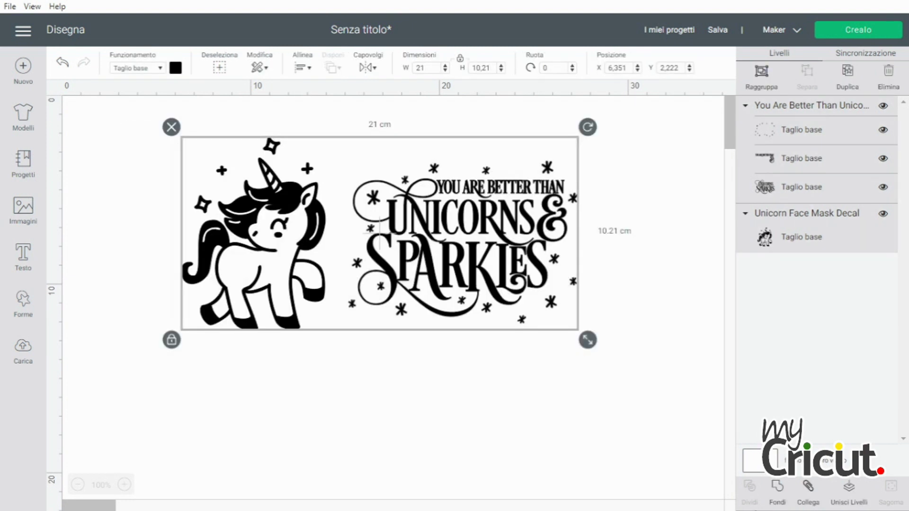
left_click(807, 498)
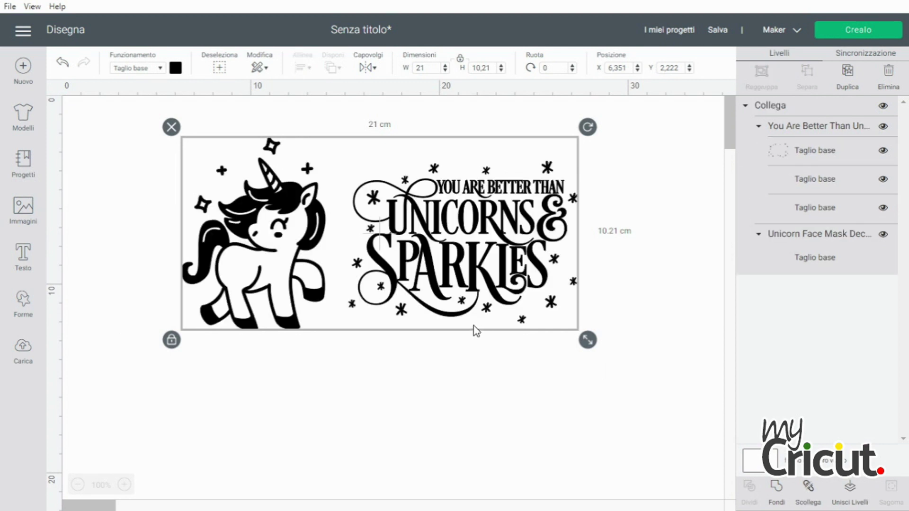
Send the project to mat preparation, mirror the design on the 30.5 cm mat and continue to the cutting setup
left_click(860, 31)
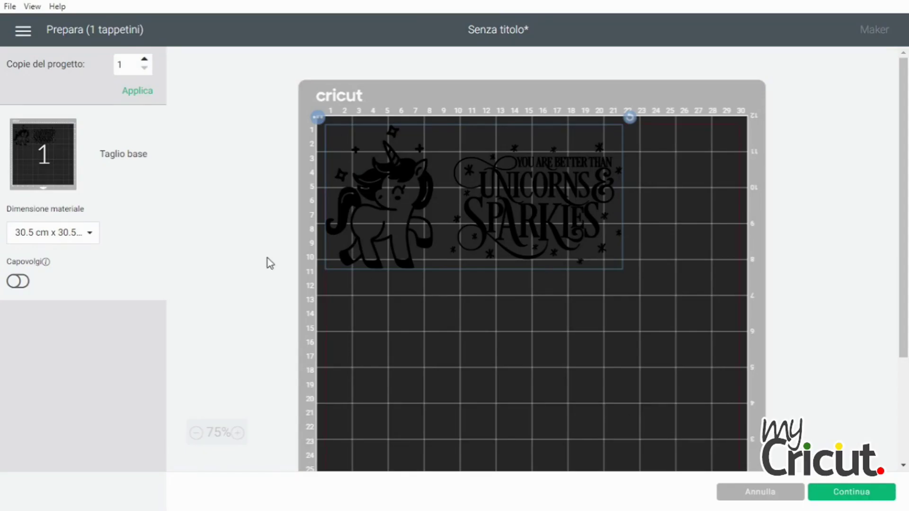
left_click(25, 282)
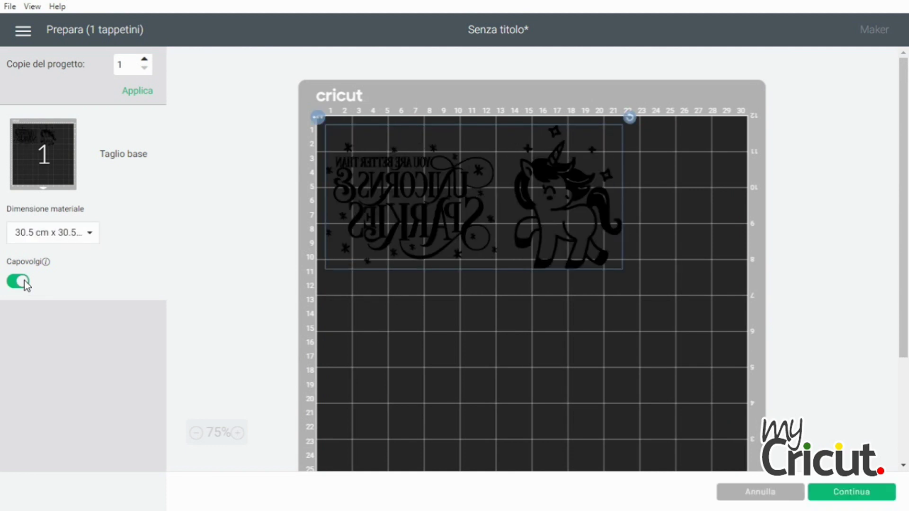
left_click(851, 495)
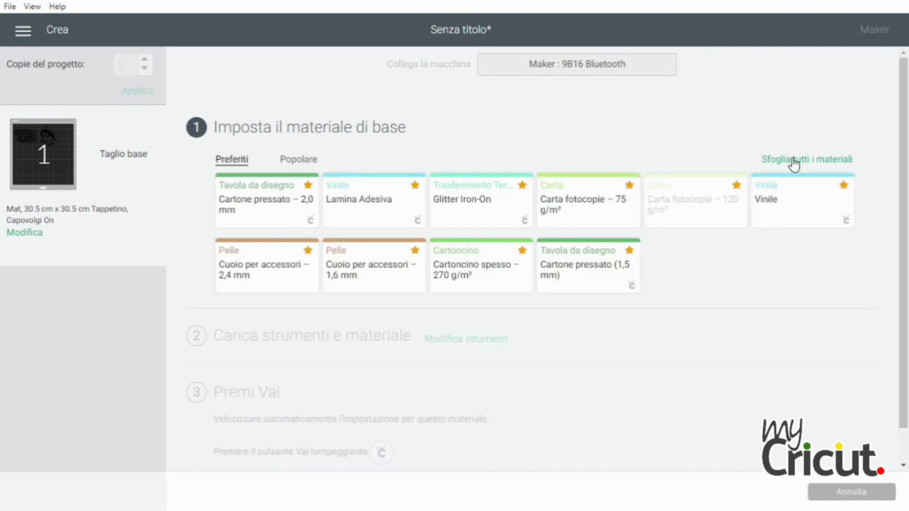
Search all materials for "iron-on" and set the base material to Everyday Iron-On
left_click(815, 160)
left_click(680, 91)
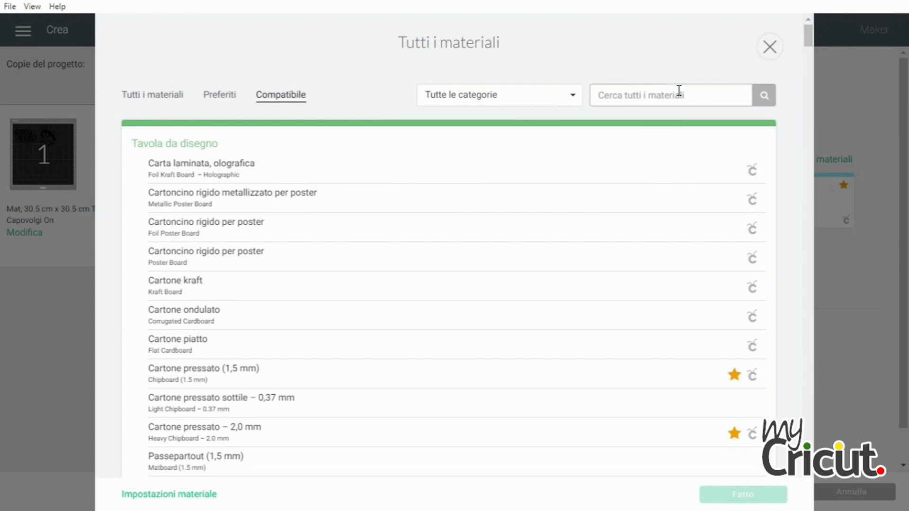
type("iron-on")
left_click(763, 97)
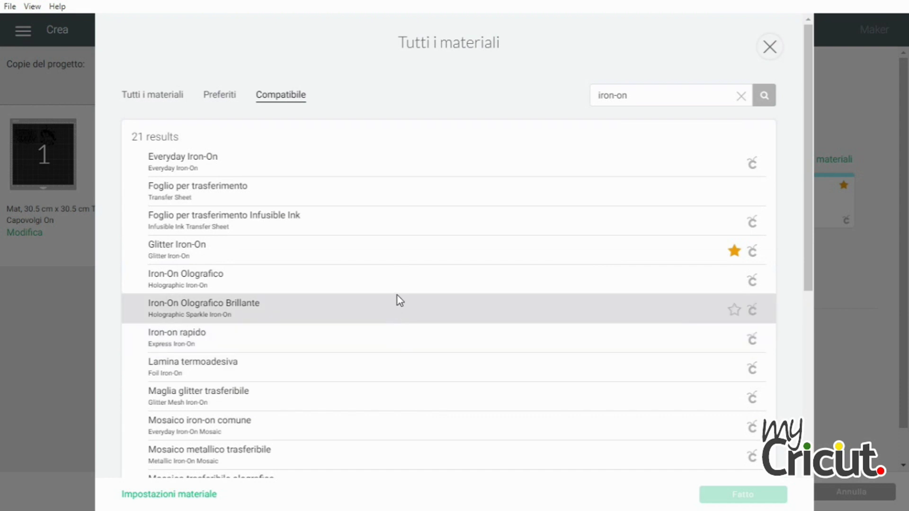
left_click(333, 171)
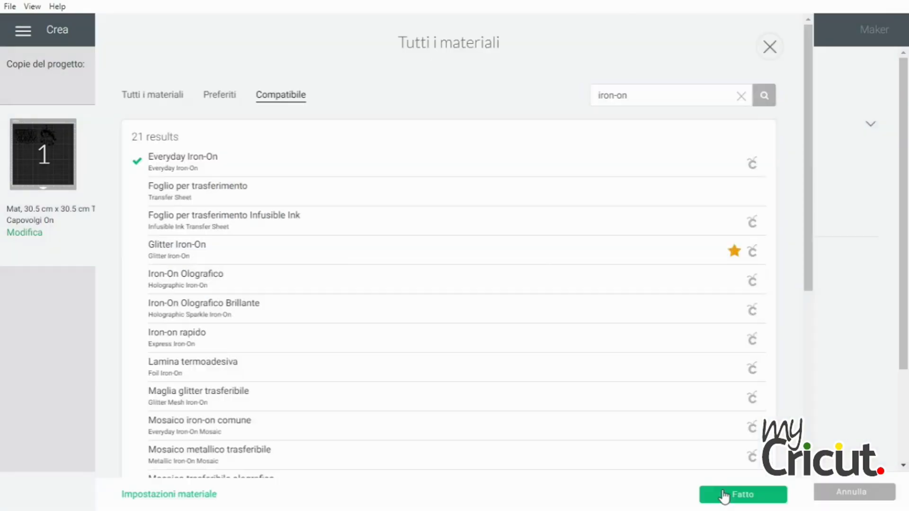
left_click(725, 495)
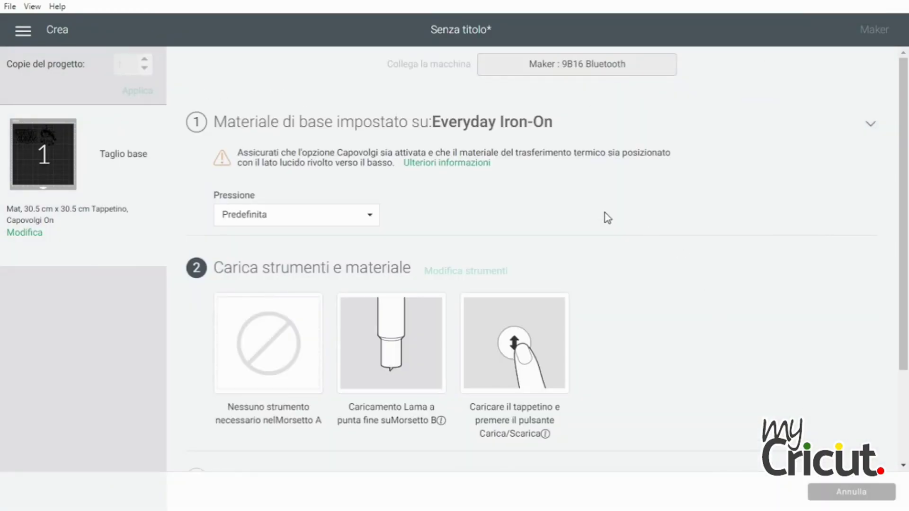